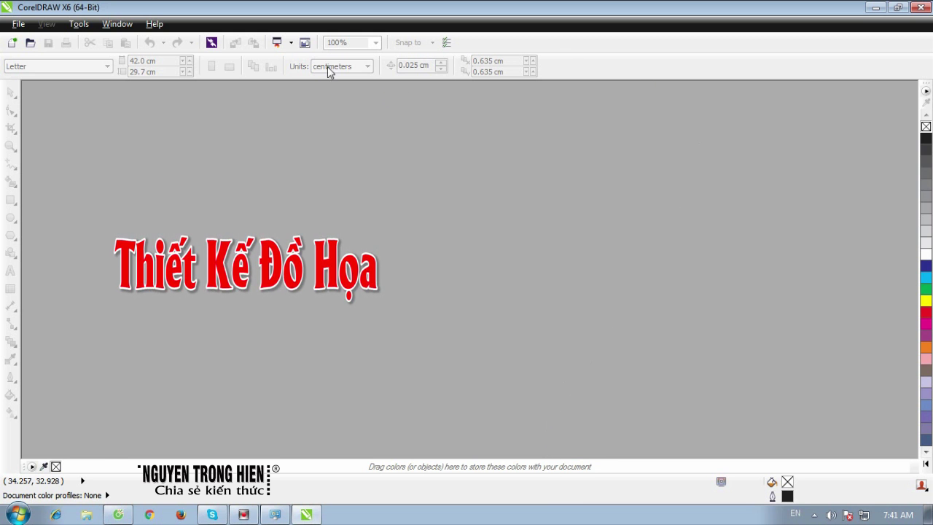
# Start a new document named THIET KE DO HOA with the Custom preset destination.
pyautogui.click(18, 24)
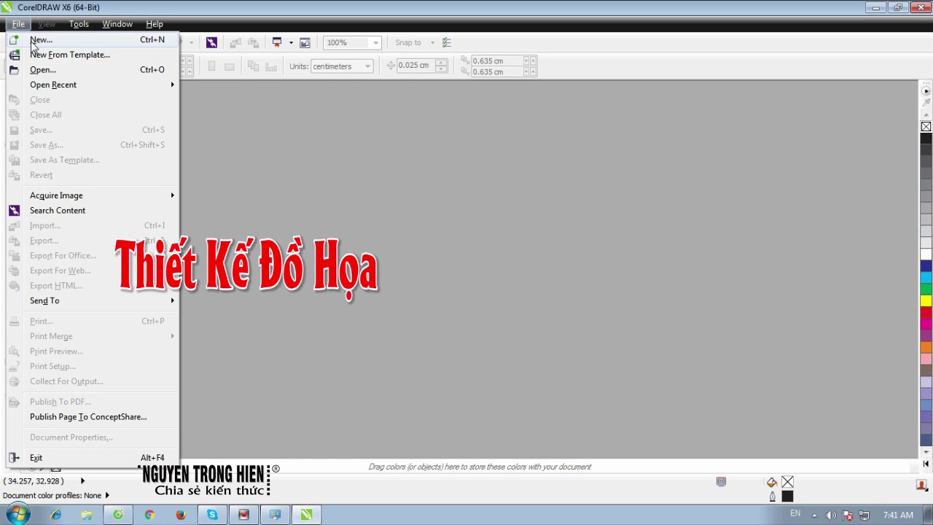
pyautogui.click(32, 41)
pyautogui.moveTo(474, 105); pyautogui.dragTo(570, 122)
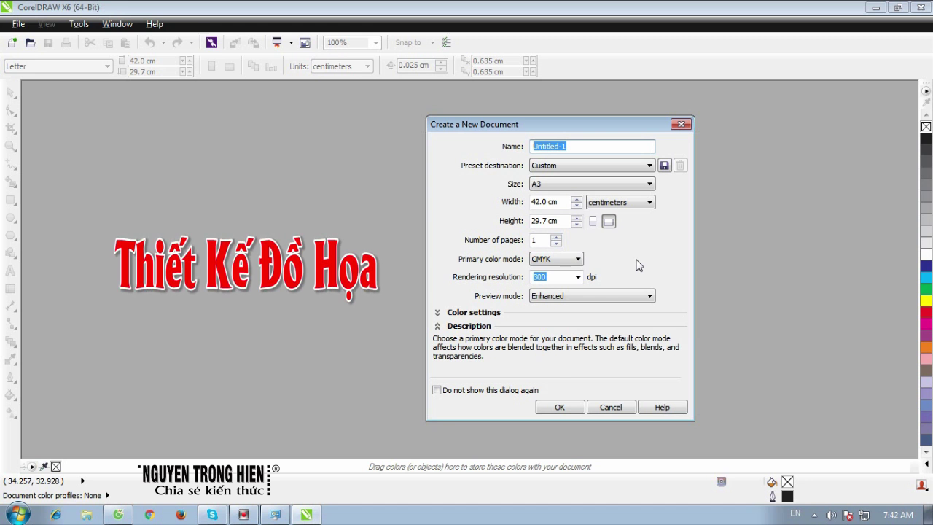
pyautogui.write('THIET KE DO HOA')
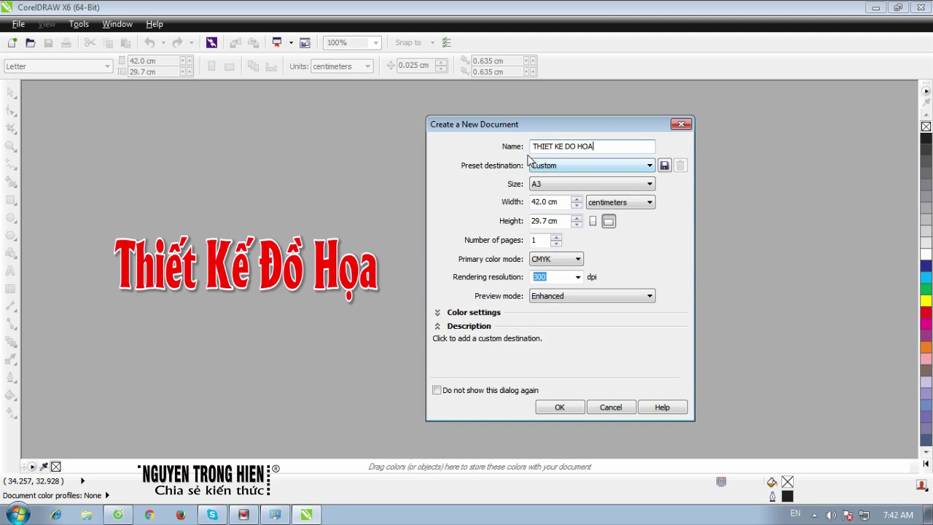
pyautogui.moveTo(612, 148); pyautogui.dragTo(532, 146)
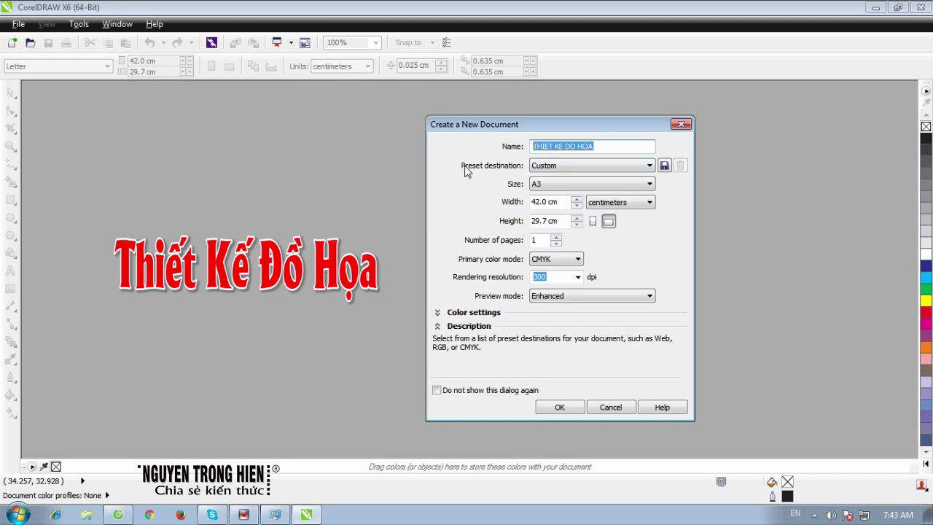
pyautogui.click(575, 169)
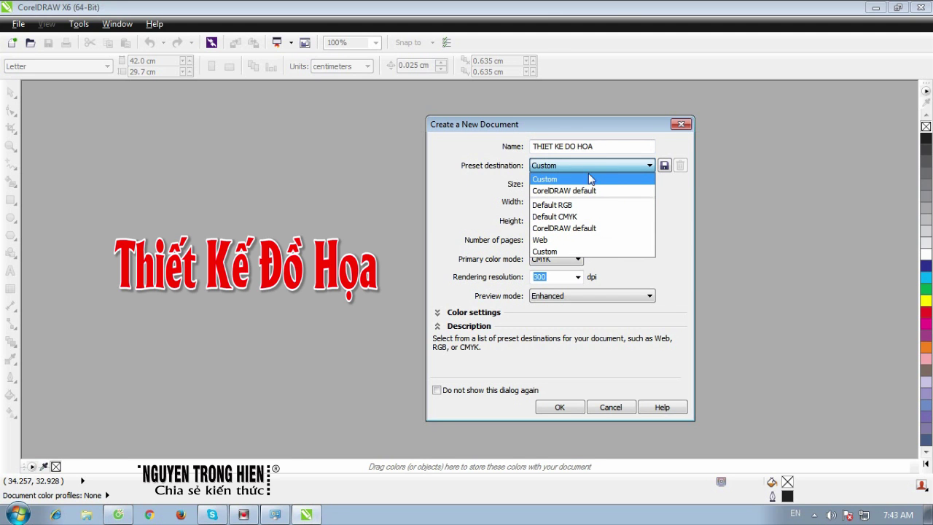
pyautogui.click(589, 179)
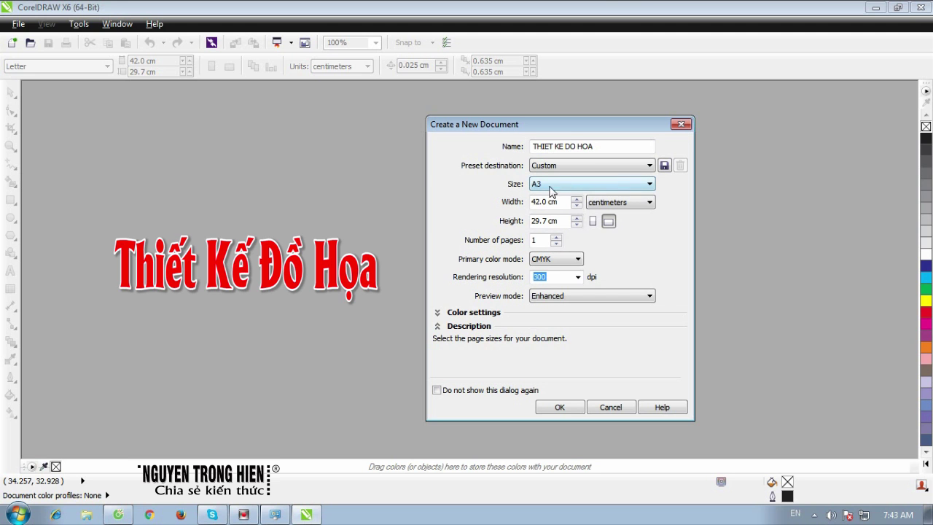
# Browse the available page sizes and choose A3 for the new document.
pyautogui.click(651, 185)
pyautogui.moveTo(652, 343); pyautogui.dragTo(656, 248)
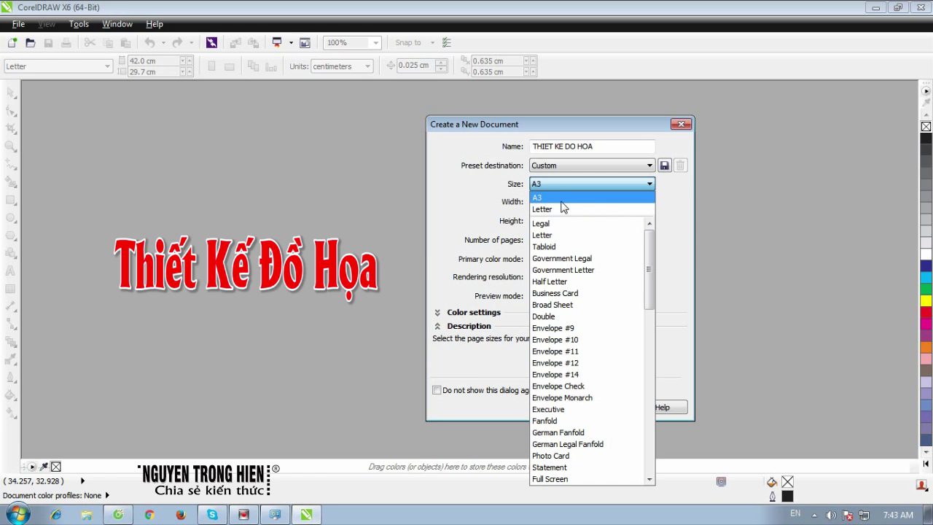
pyautogui.moveTo(650, 258); pyautogui.dragTo(654, 374)
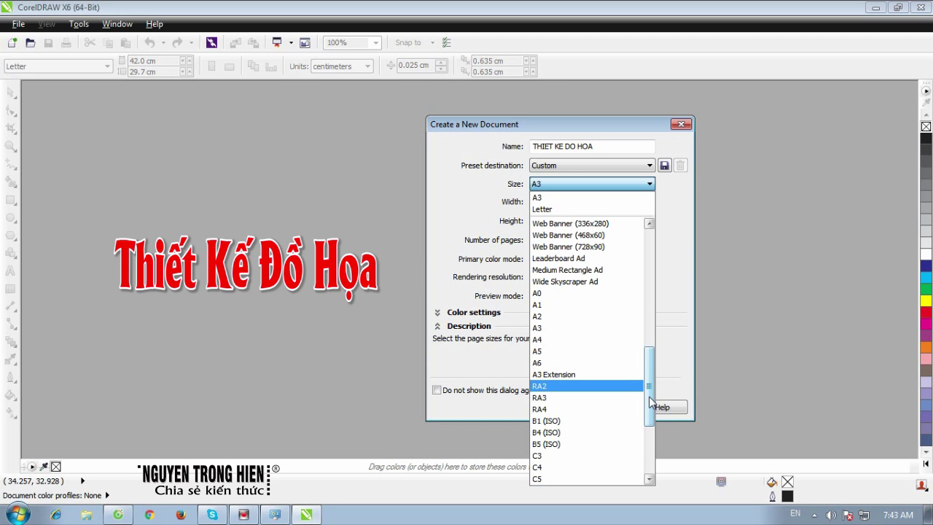
pyautogui.moveTo(651, 403); pyautogui.dragTo(655, 253)
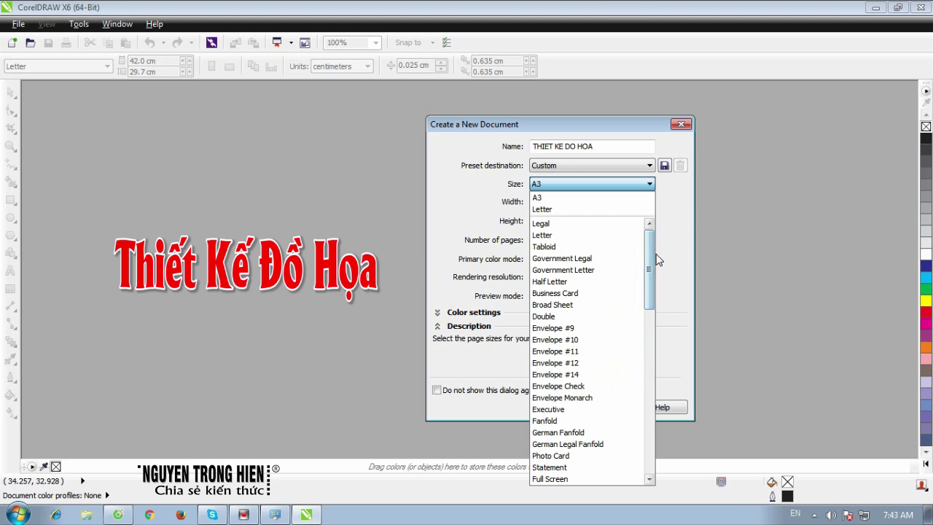
pyautogui.click(570, 199)
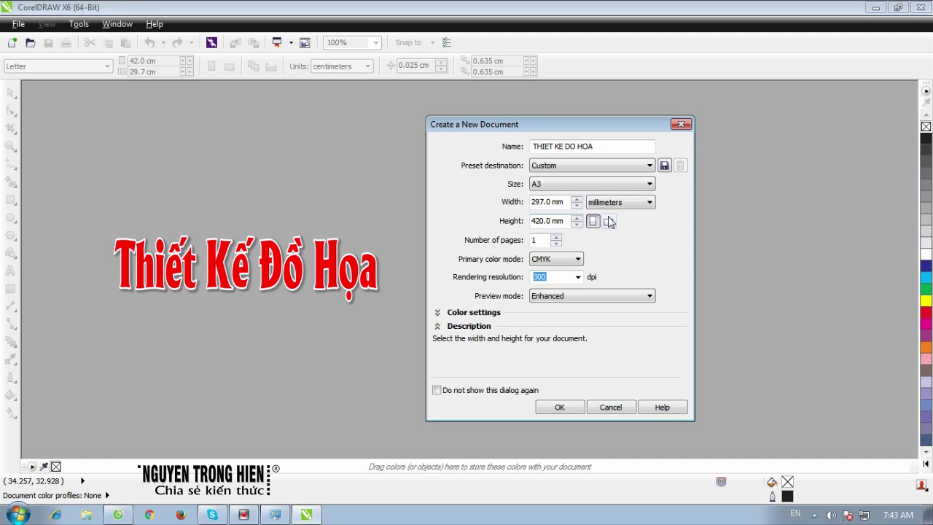
# Select millimeters as the page units, then try landscape orientation and return to portrait.
pyautogui.click(649, 203)
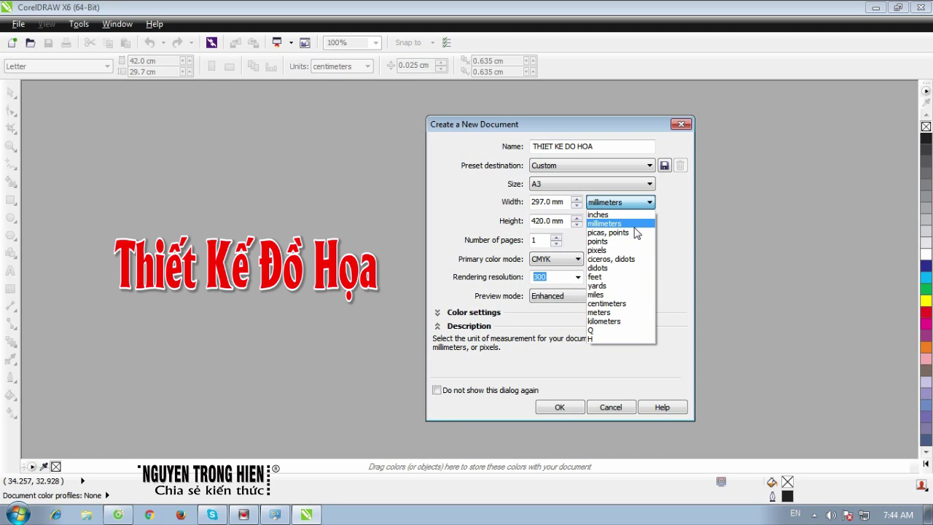
pyautogui.click(612, 223)
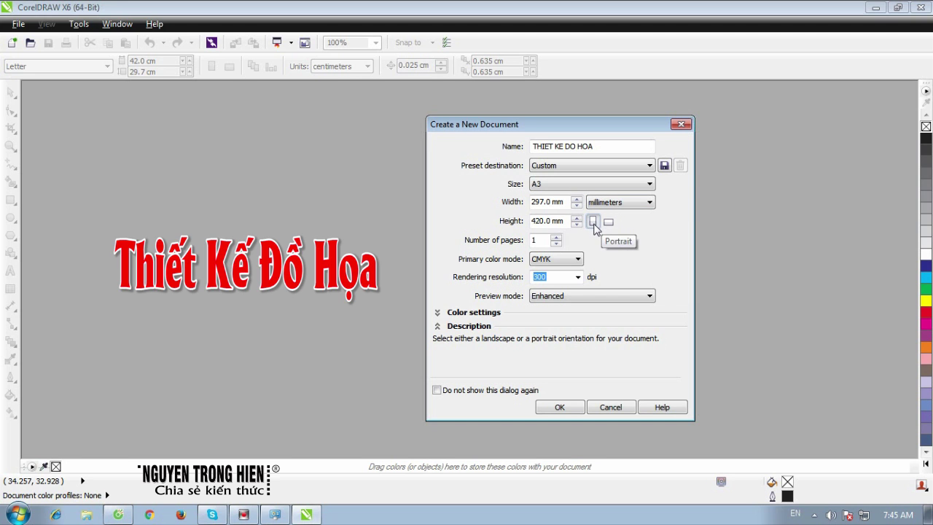
pyautogui.click(608, 222)
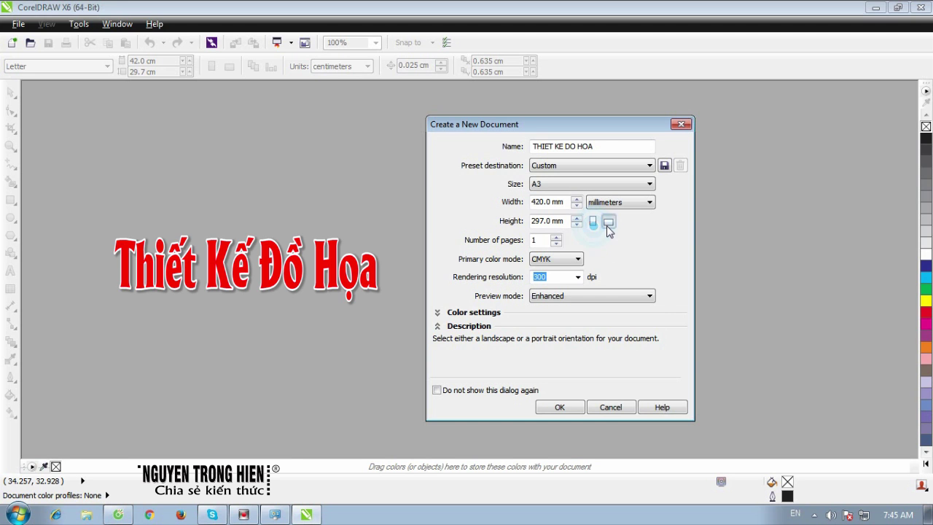
pyautogui.click(592, 221)
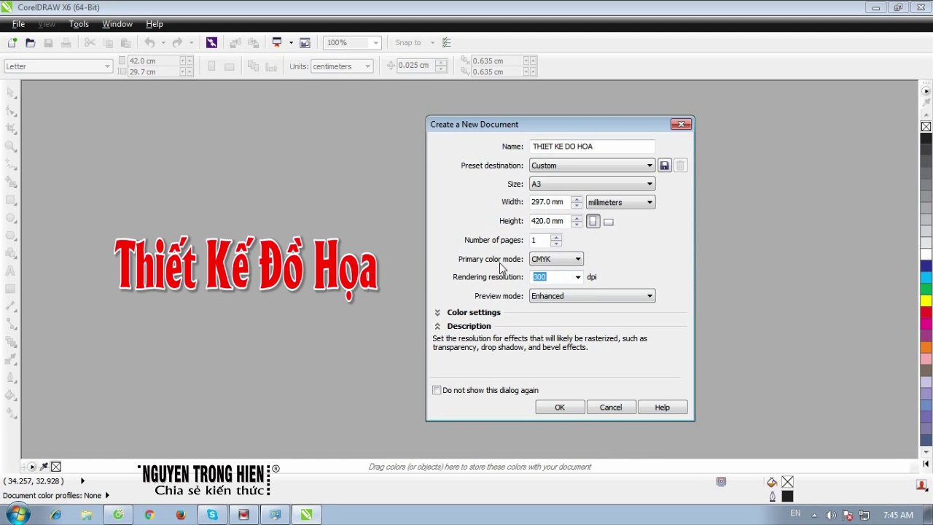
# Try raising the number of pages to 4 and return it to 1.
pyautogui.click(556, 236)
pyautogui.click(557, 246)
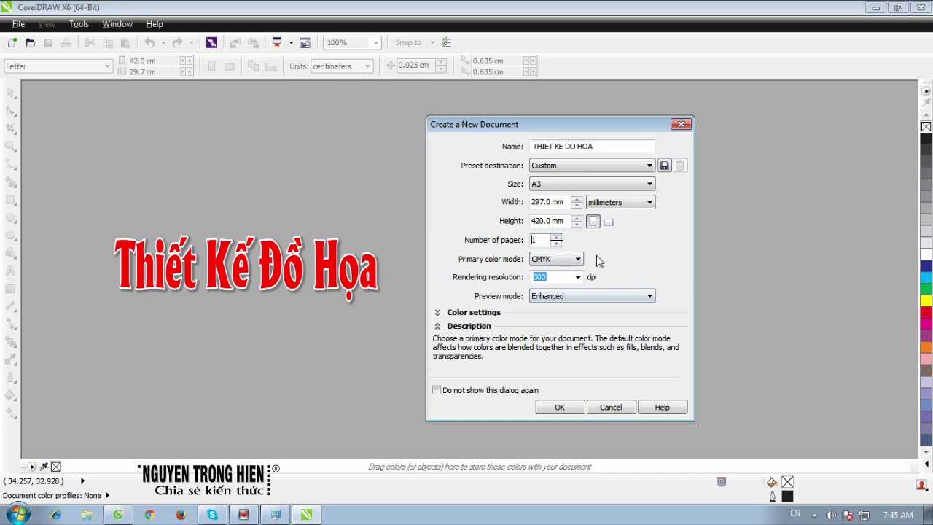
pyautogui.click(554, 237)
pyautogui.click(556, 237)
pyautogui.click(558, 237)
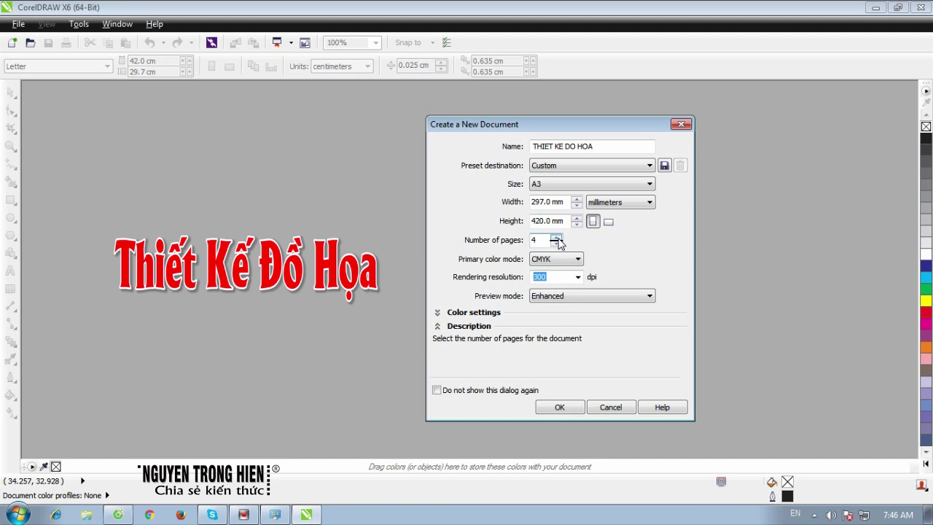
pyautogui.click(557, 244)
pyautogui.click(557, 243)
pyautogui.click(557, 243)
# Compare the primary color mode options and choose CMYK for the document.
pyautogui.click(569, 261)
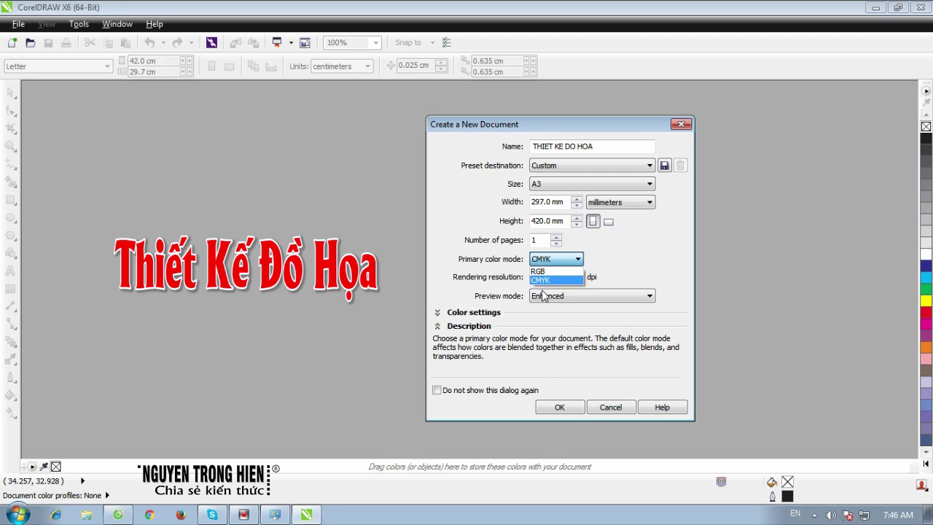
pyautogui.click(503, 285)
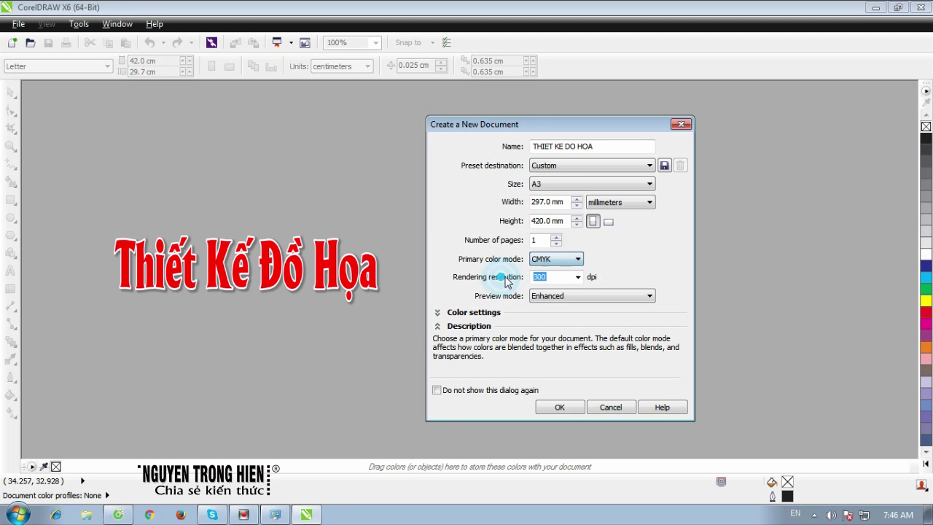
pyautogui.click(578, 258)
pyautogui.click(575, 281)
pyautogui.click(577, 259)
pyautogui.click(575, 279)
pyautogui.click(577, 260)
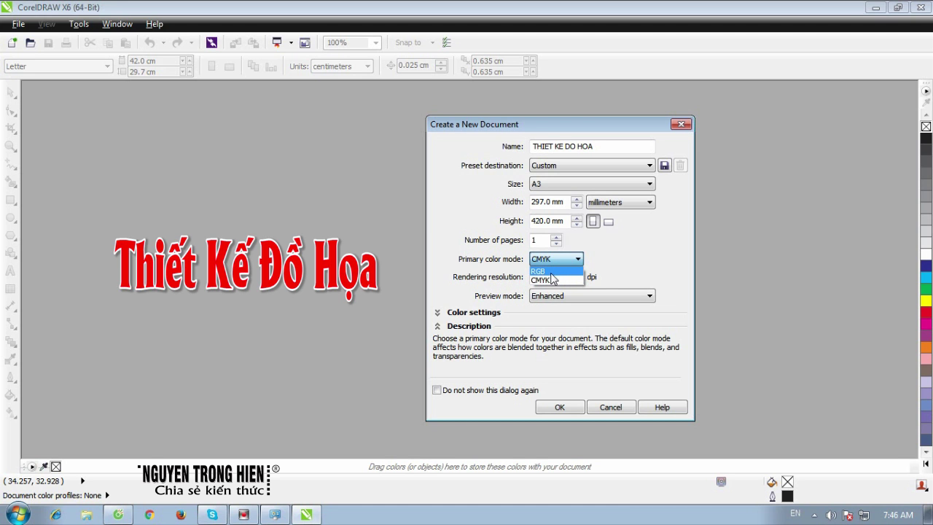
pyautogui.click(545, 280)
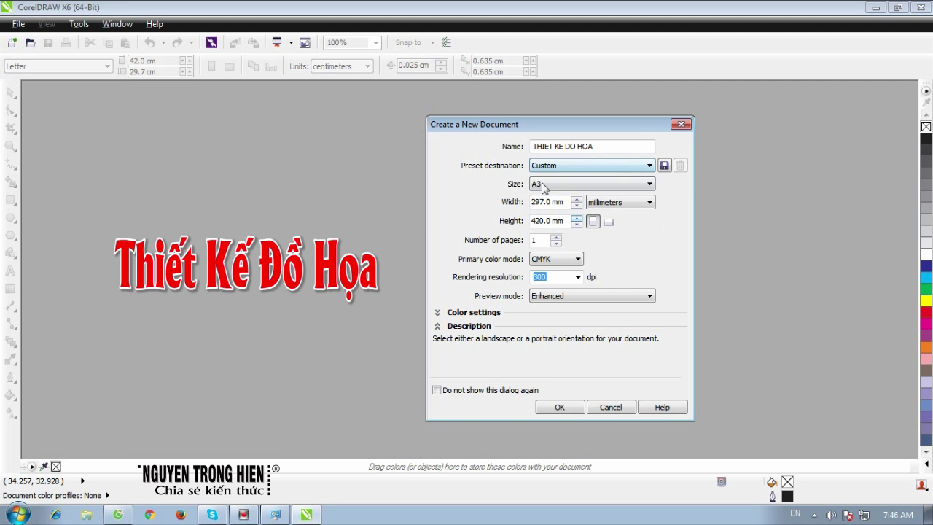
# Choose portrait orientation, set the page units to centimeters, and create the document.
pyautogui.click(609, 222)
pyautogui.click(593, 220)
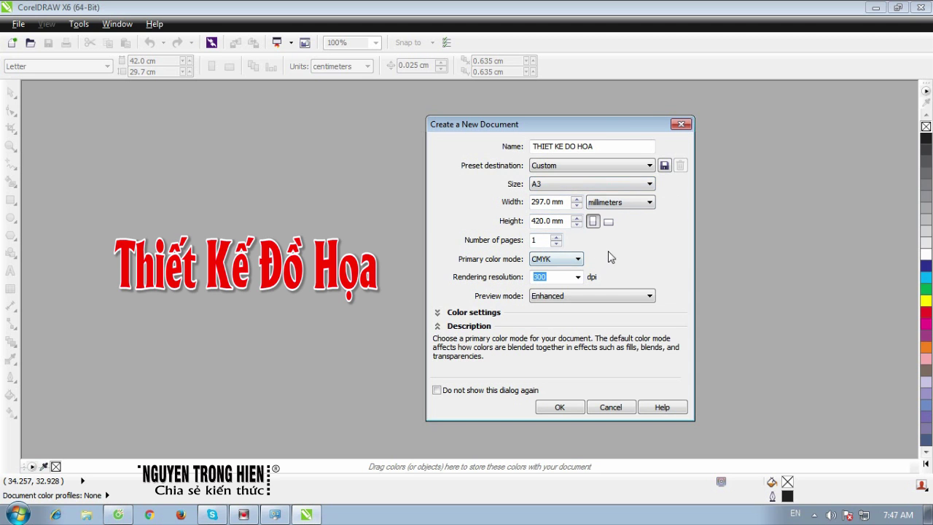
pyautogui.click(649, 204)
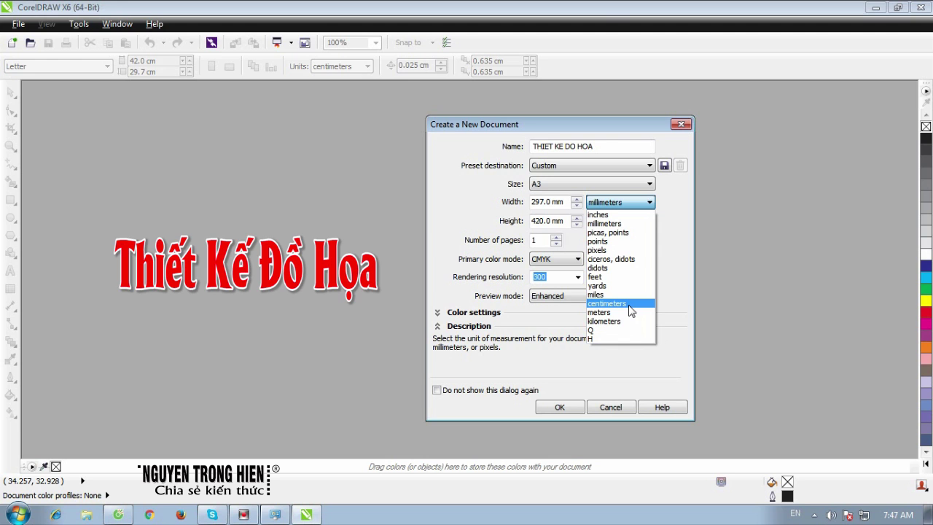
pyautogui.click(630, 304)
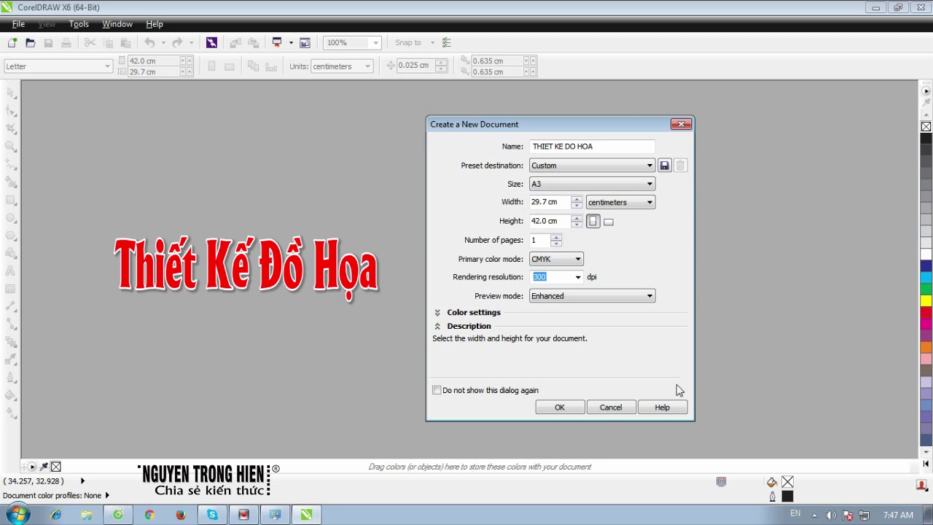
pyautogui.click(560, 408)
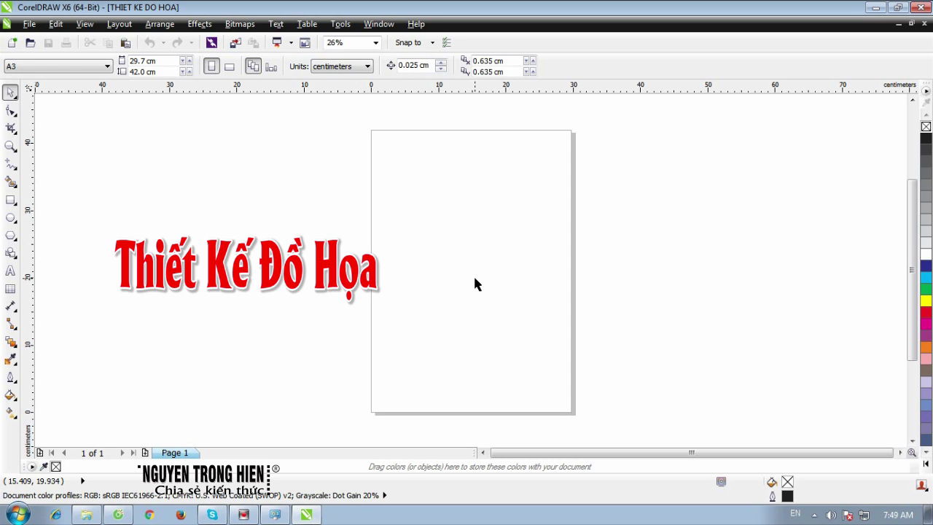
pyautogui.click(361, 69)
pyautogui.click(360, 70)
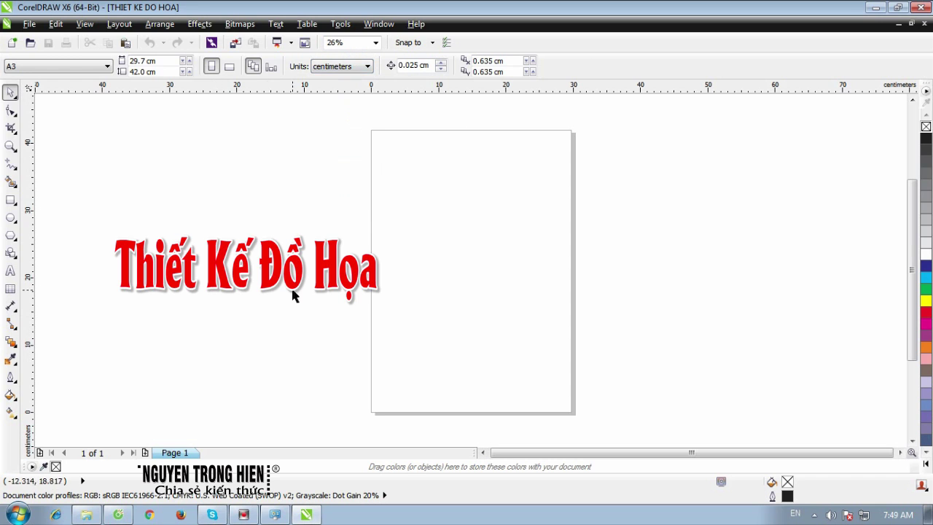